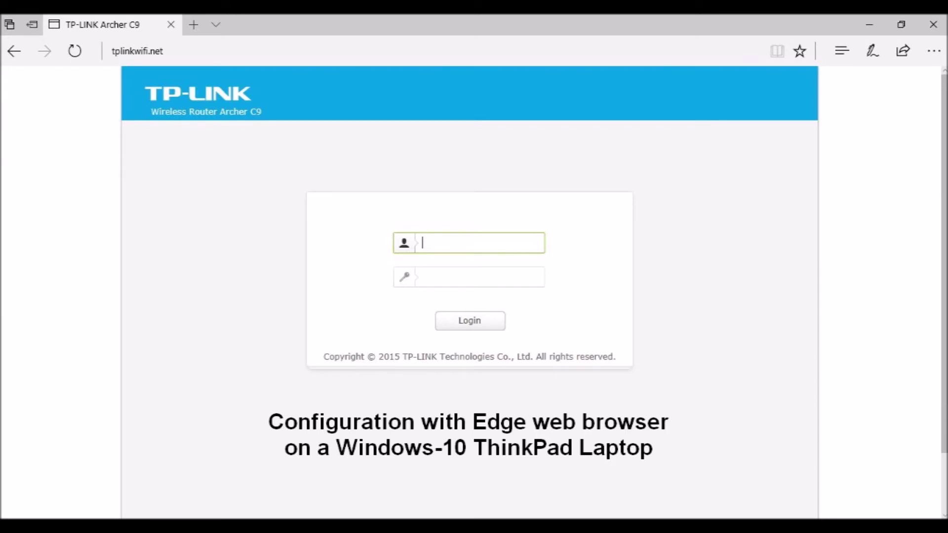
Step: Log in to the Archer C9 web interface with the admin user name and the router password
text(admin)
key(Tab)
text(admin)
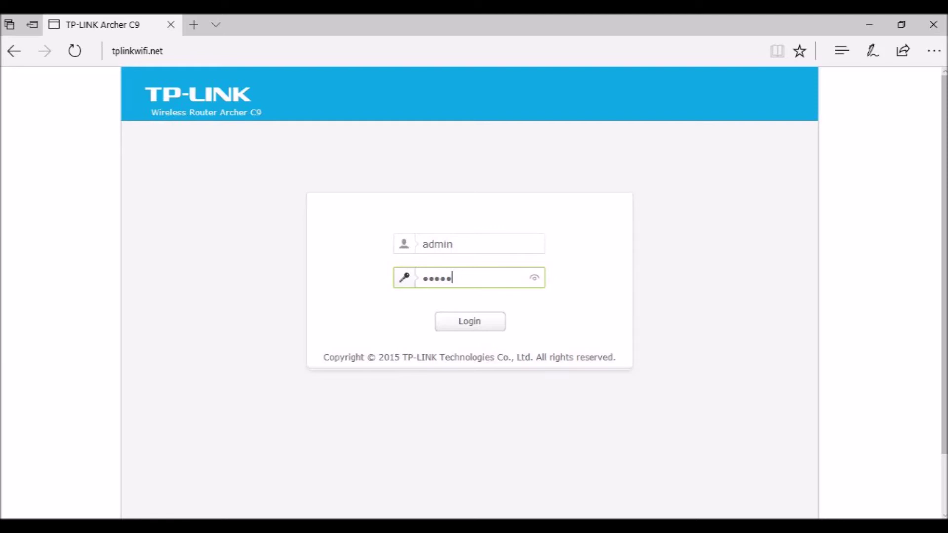
key(Return)
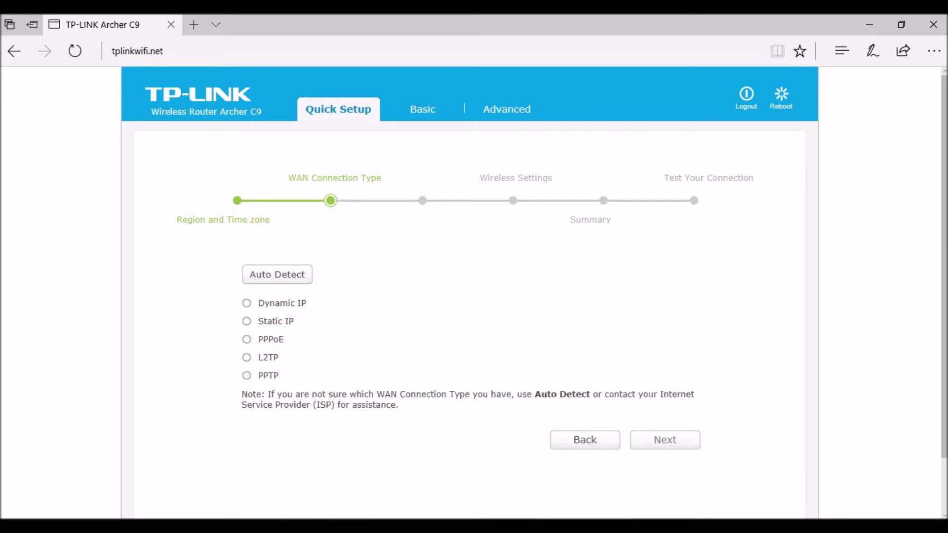
Step: Choose Dynamic IP for the WAN and rename the wireless networks to zeus and zeus_5G
click(246, 303)
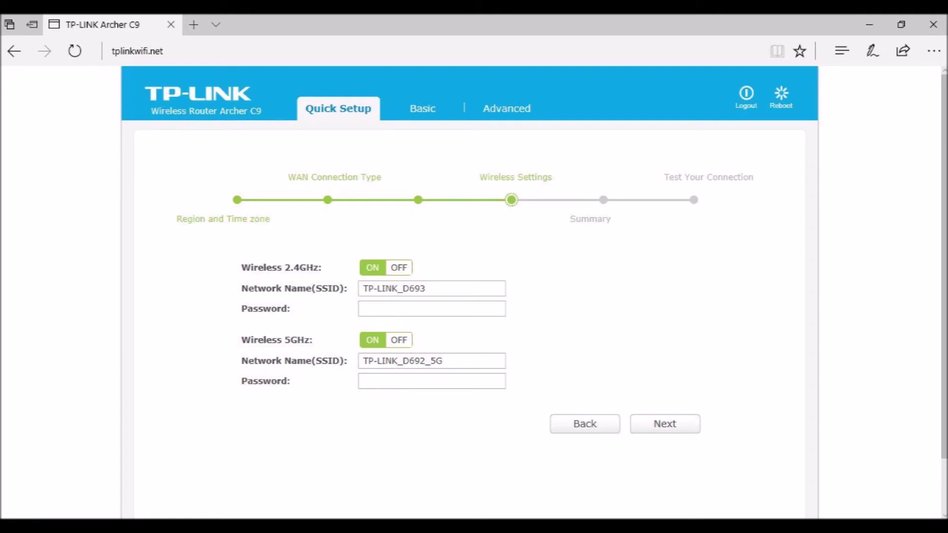
text(zeus)
key(Tab)
key(Tab)
text(zeus_5G)
key(Tab)
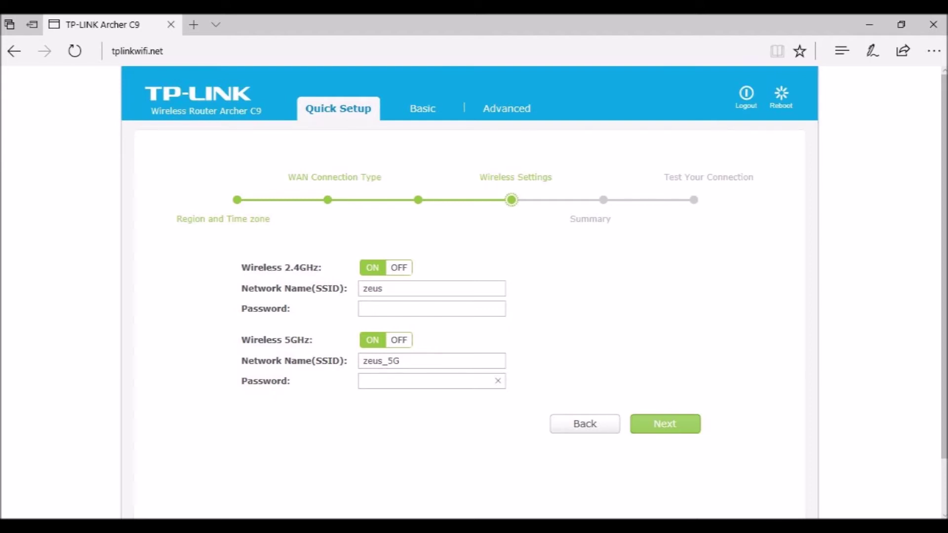
key(Return)
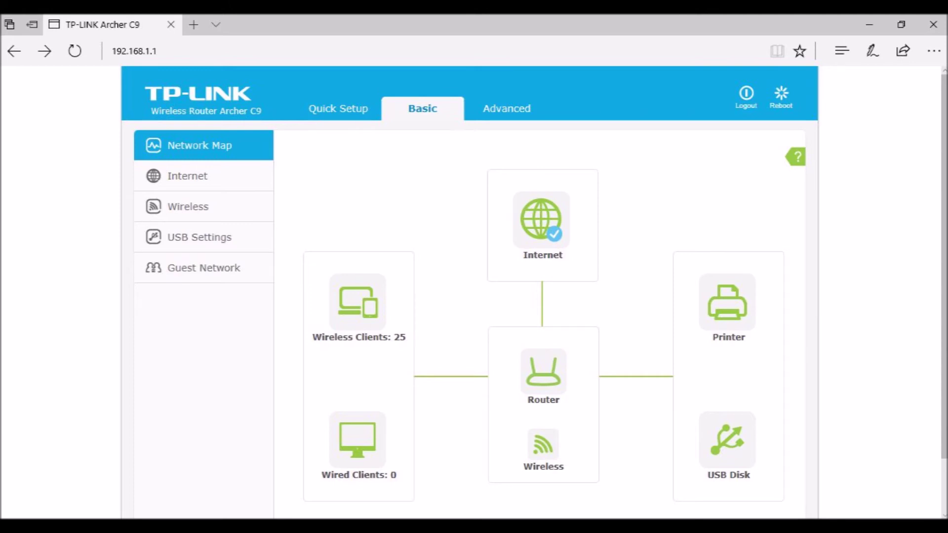
Step: Review the Internet, Wireless, USB Storage and Guest Network pages, then show the Advanced Status page
click(187, 176)
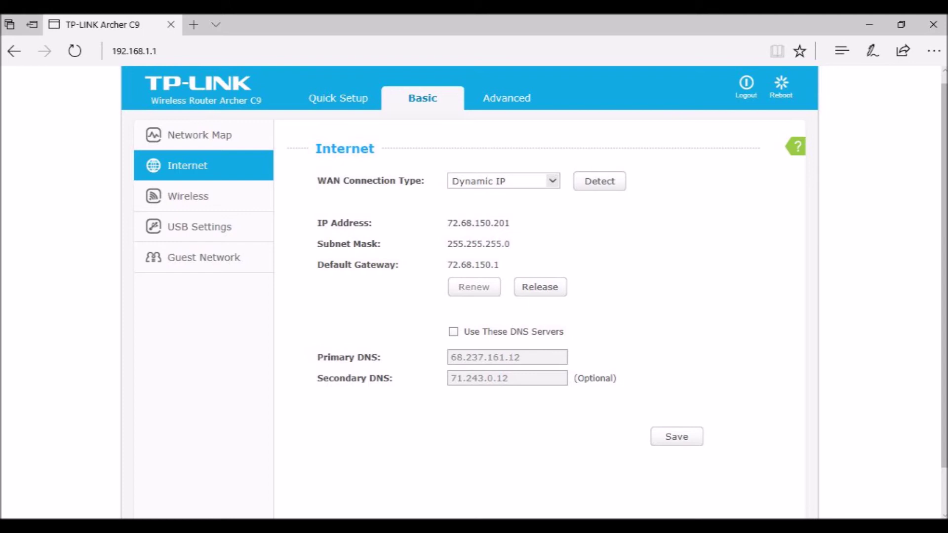
click(188, 196)
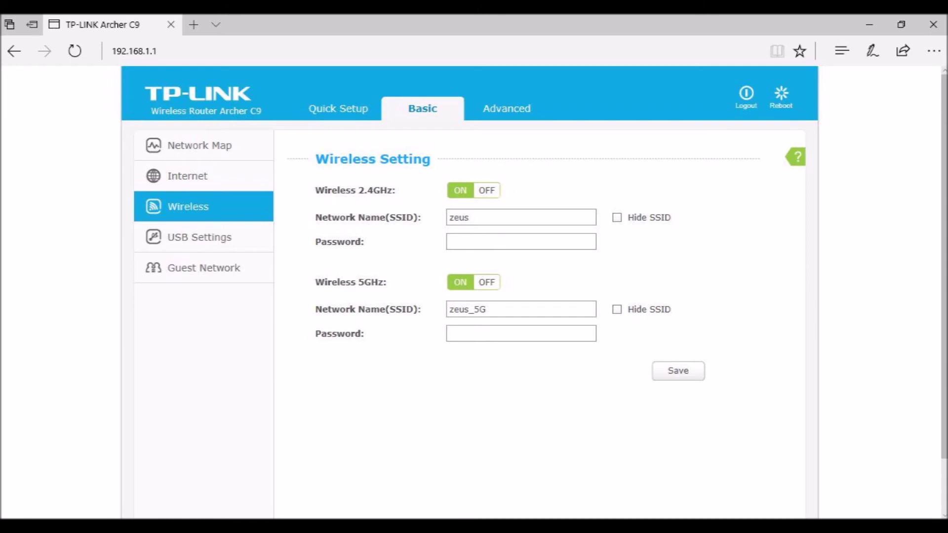
click(199, 237)
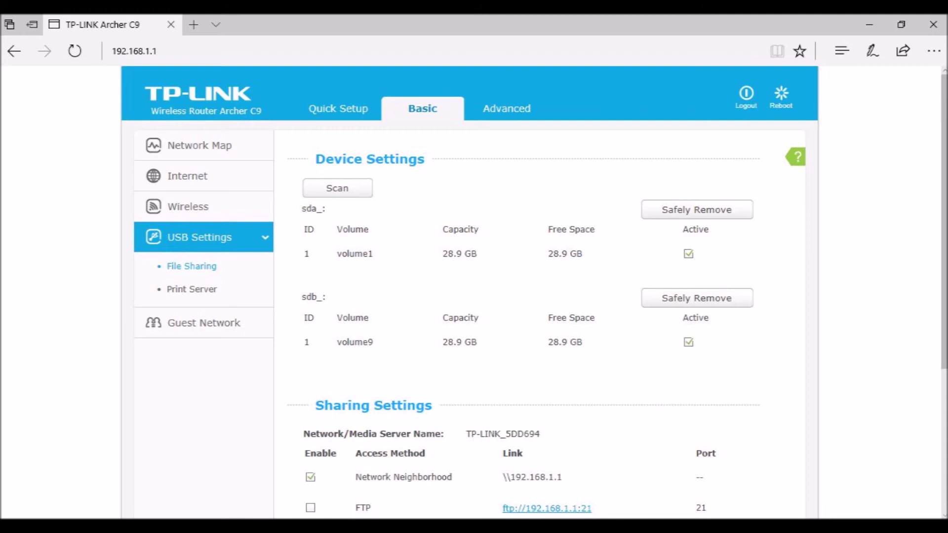
scroll(473, 296, down, 5)
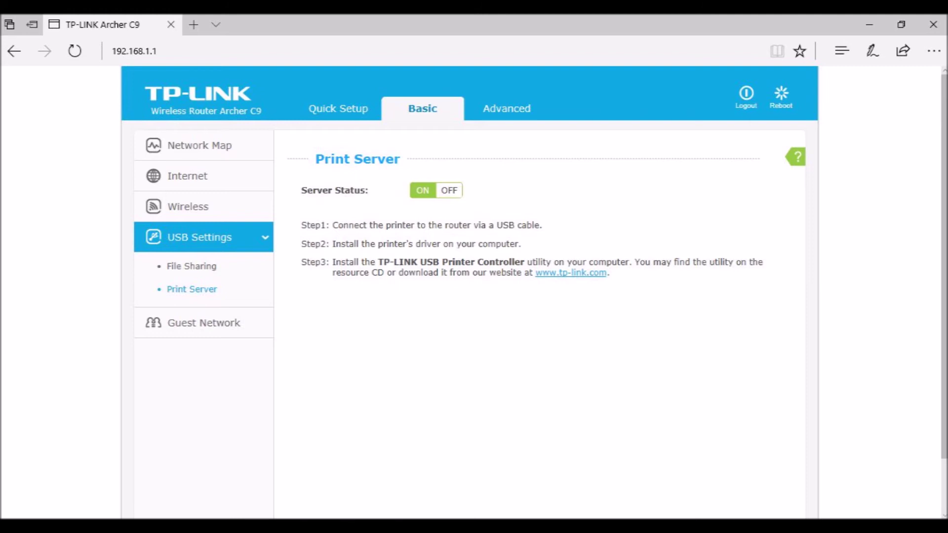
click(204, 322)
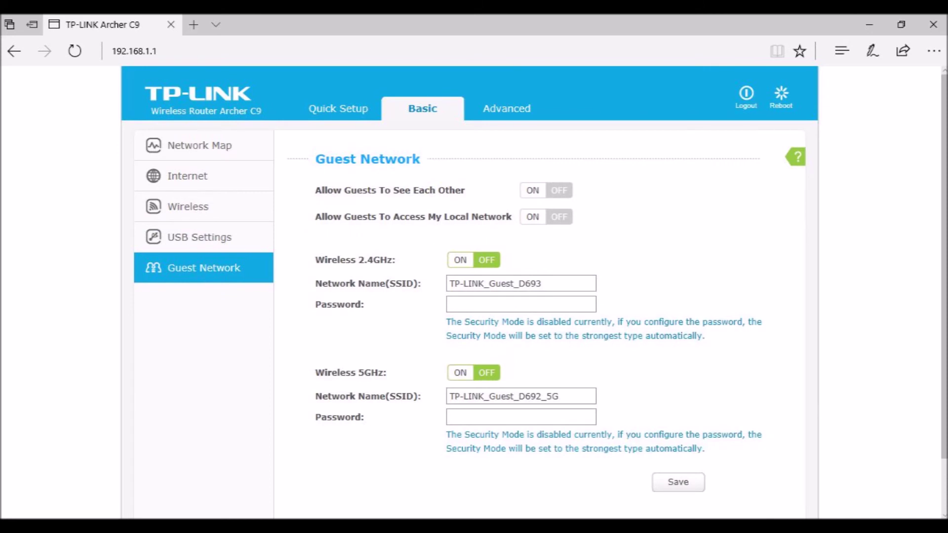
click(507, 109)
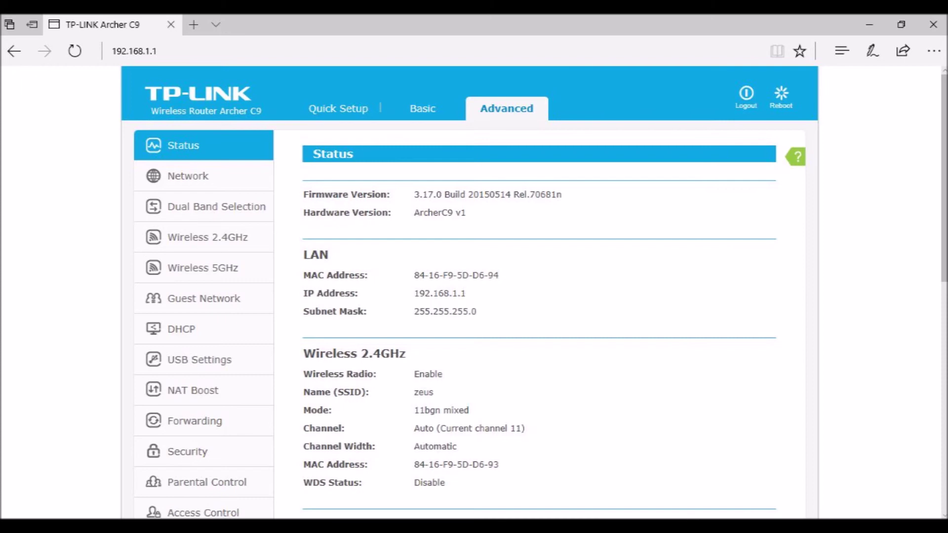
Step: Expand the DHCP section in the Advanced sidebar
click(181, 329)
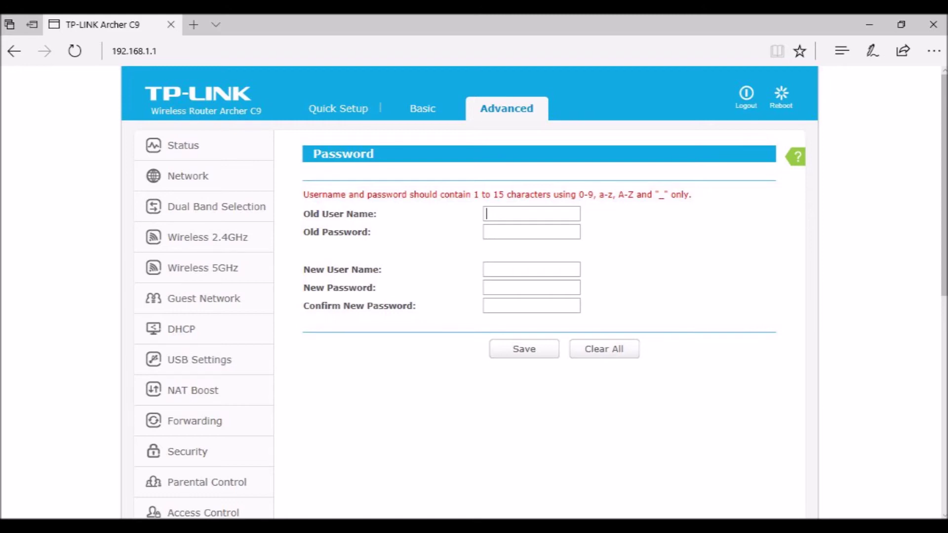
Step: Fill in the old and new router login user names and passwords on the Password page
text(admin)
key(Tab)
text(admin123456)
key(Tab)
text(admin123456)
click(531, 213)
text(admin)
key(Tab)
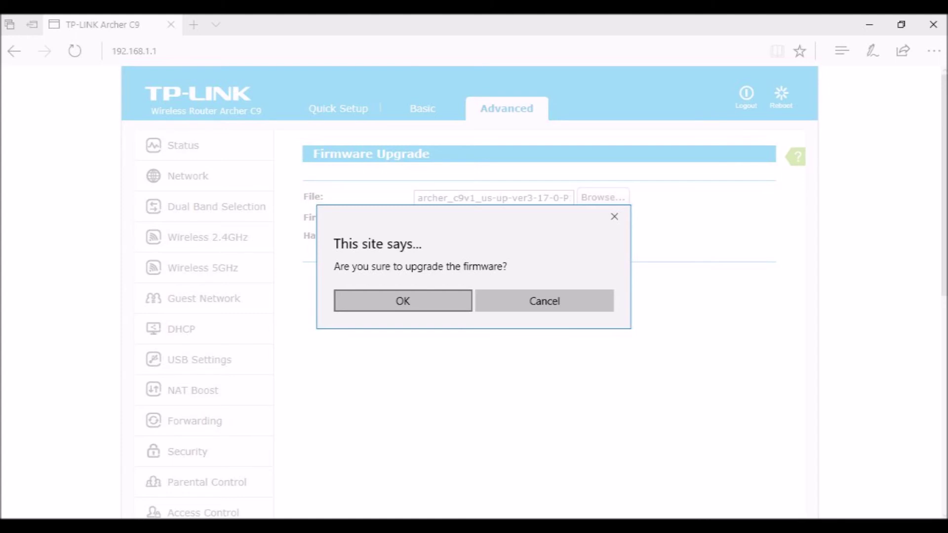
Step: Confirm the prompt to start the firmware upgrade
key(Return)
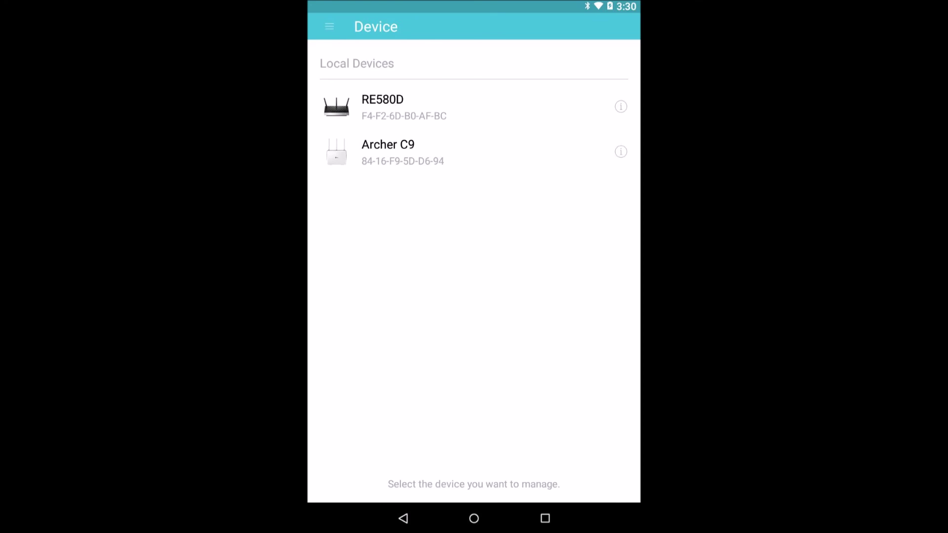
Step: Select the Archer C9 under Local Devices in Tether
click(388, 152)
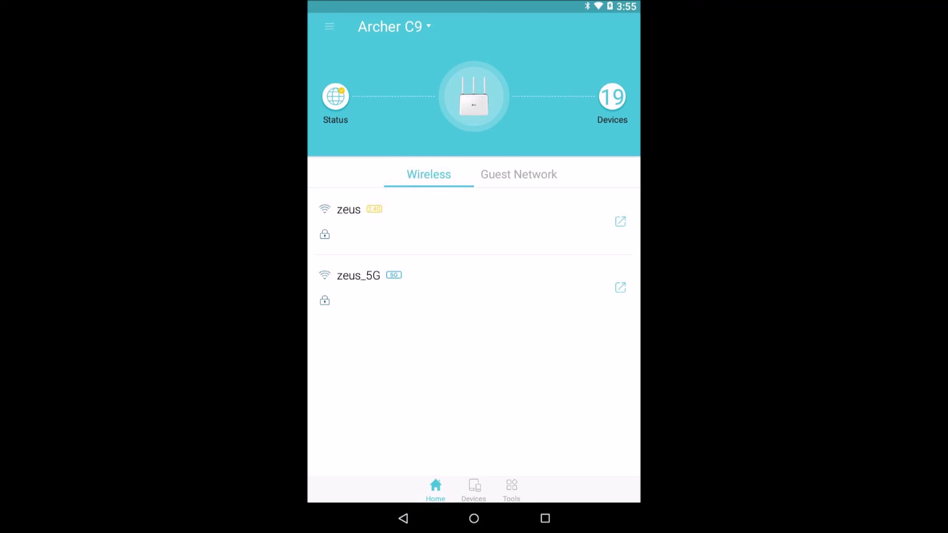
Step: Show the list of 19 connected devices on the router
click(474, 488)
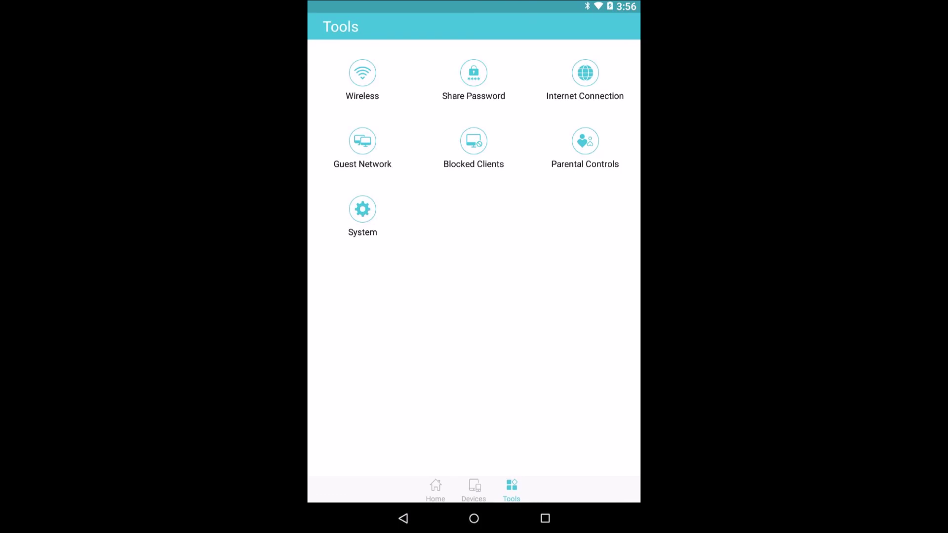
Step: Show the router's IP address, default gateway and DNS servers from Internet Connection
click(585, 79)
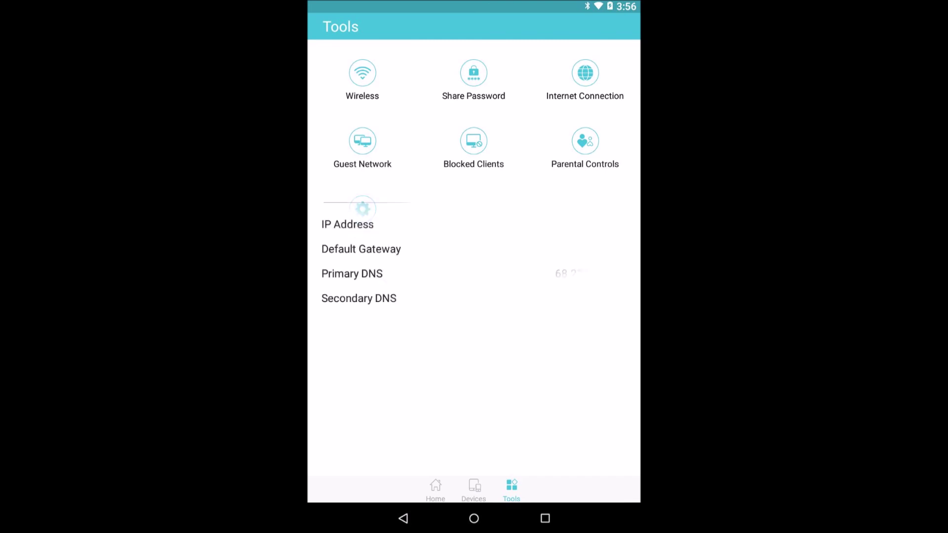